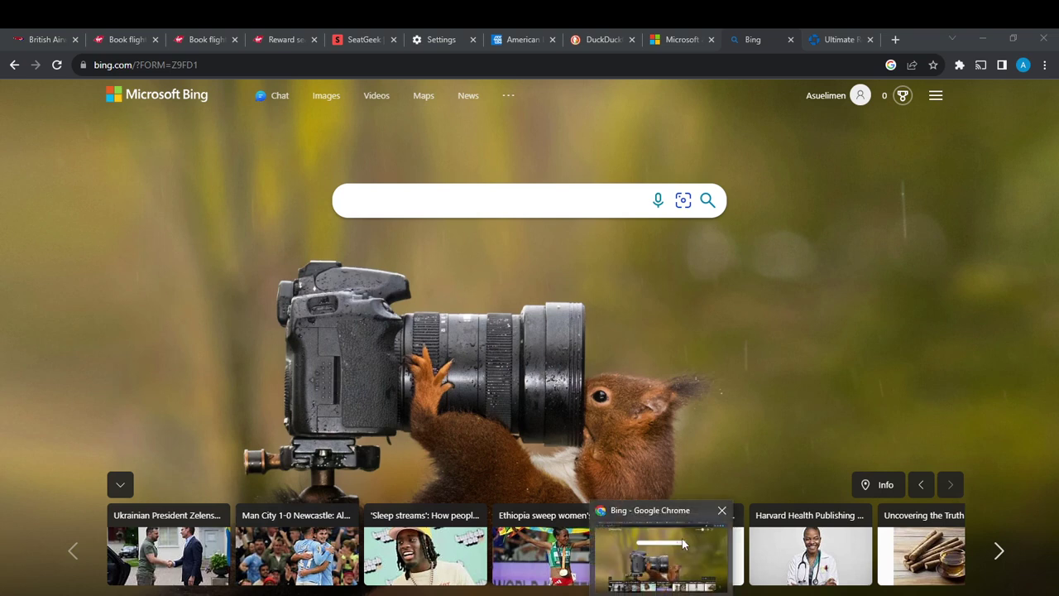
- From Bing's menu, expand and collapse Settings, then go to the Privacy page
click(616, 513)
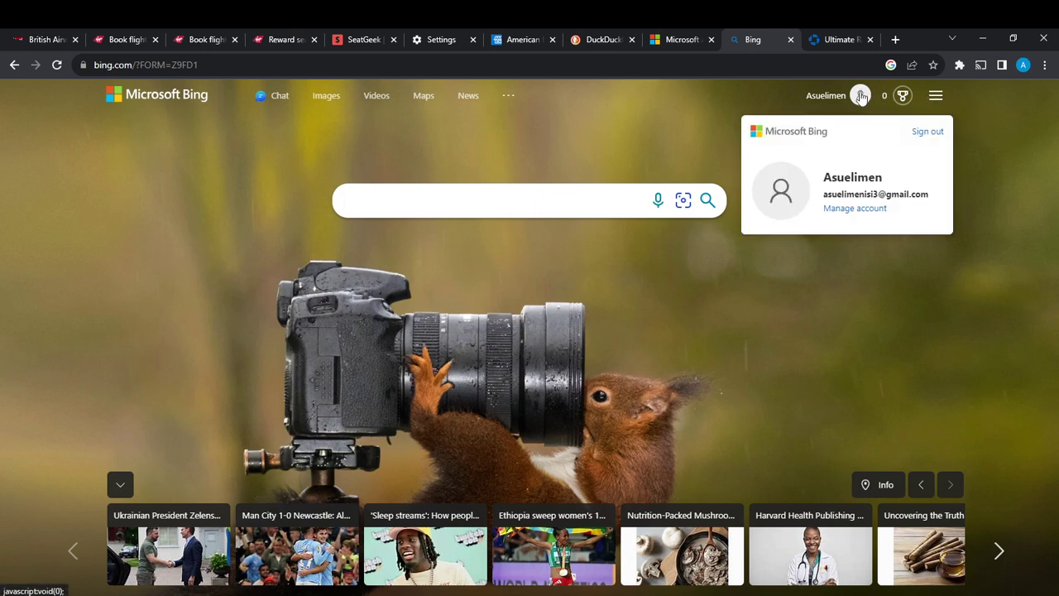
click(936, 96)
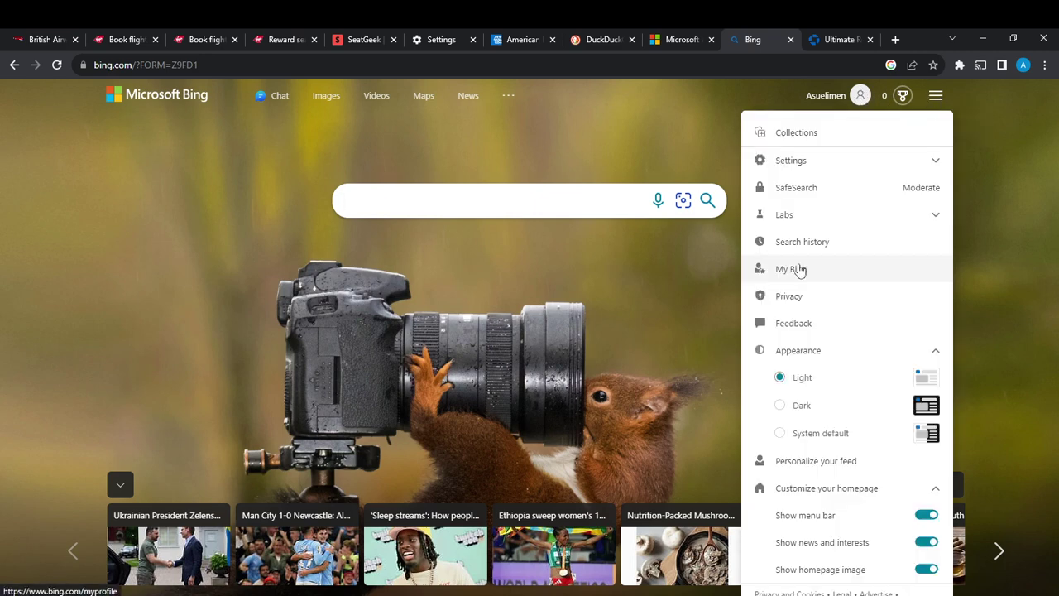
click(855, 160)
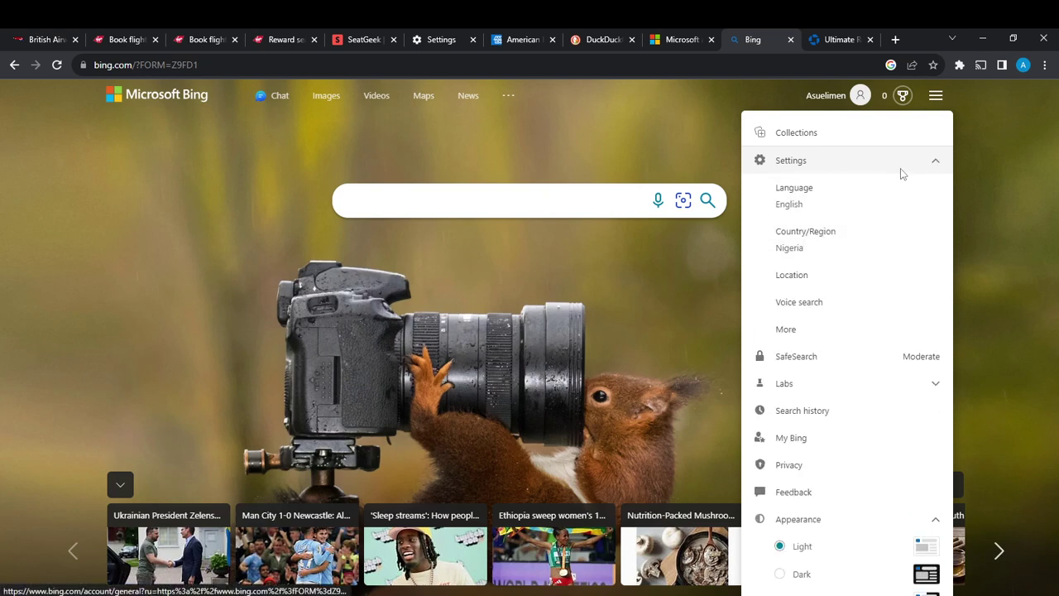
click(901, 163)
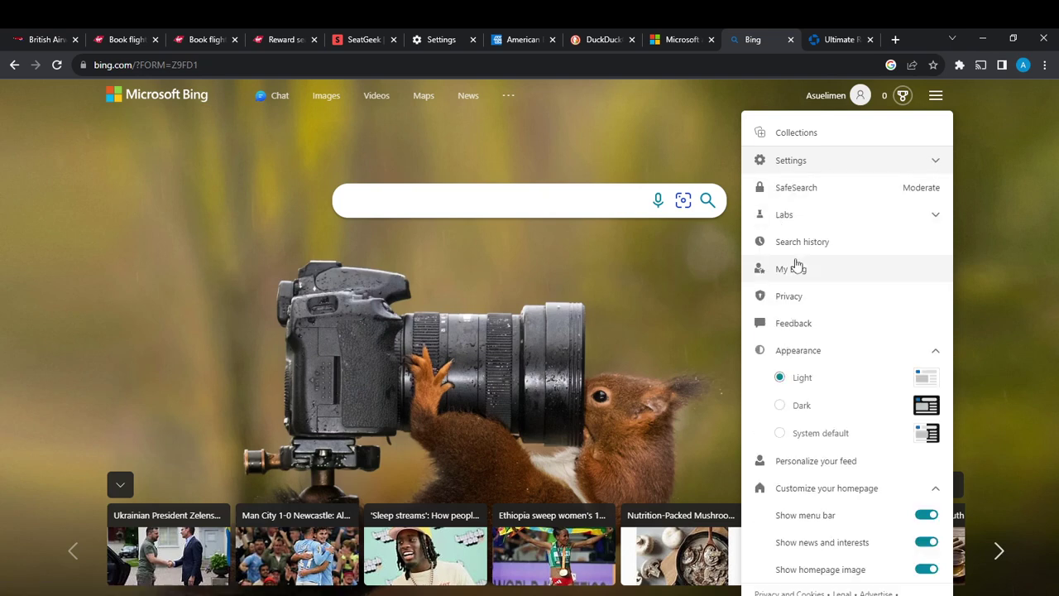
click(815, 306)
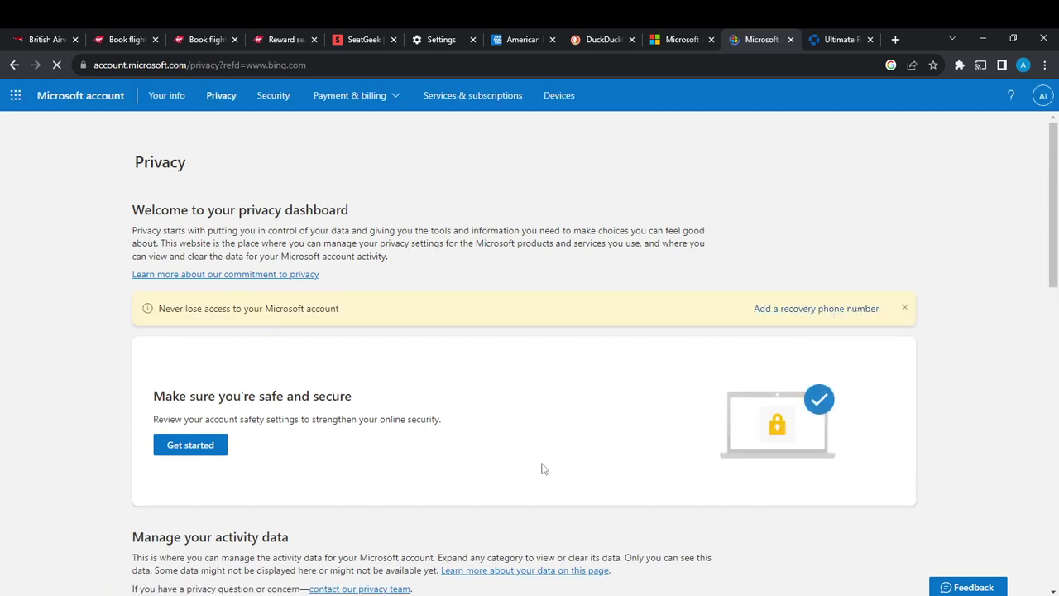
- Scroll the privacy dashboard down to the Manage your activity data section
scroll(543, 463, down, 10)
scroll(483, 372, up, 3)
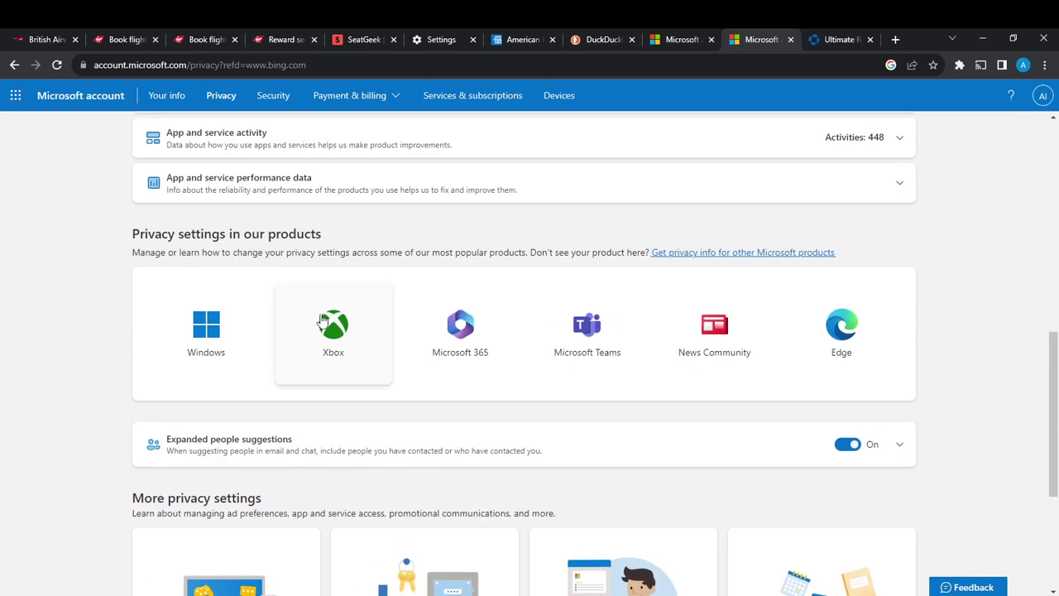
scroll(242, 238, down, 1)
scroll(241, 237, down, 3)
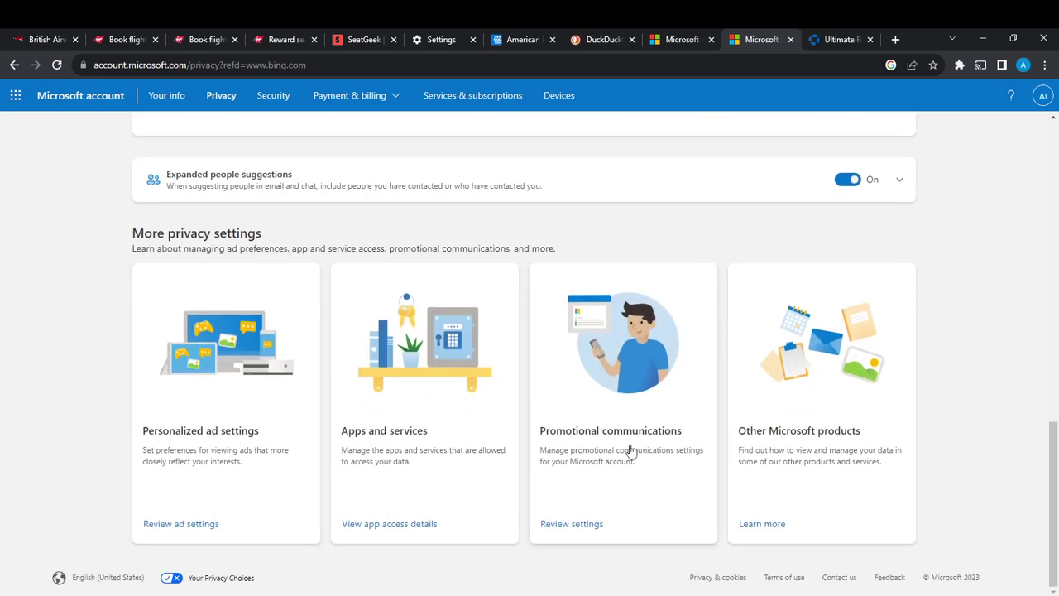
scroll(408, 461, up, 10)
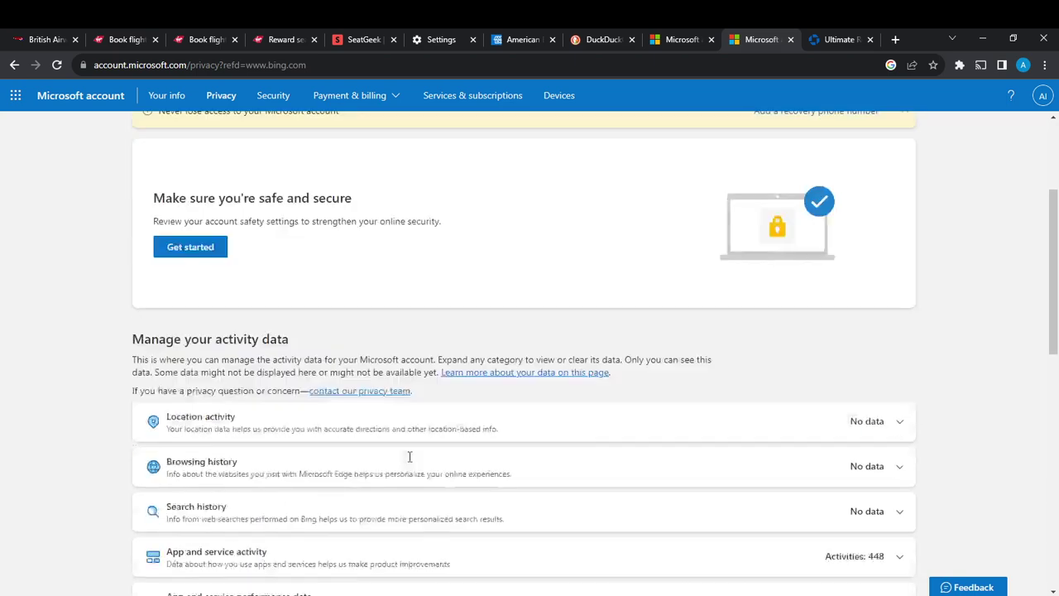
scroll(237, 378, down, 1)
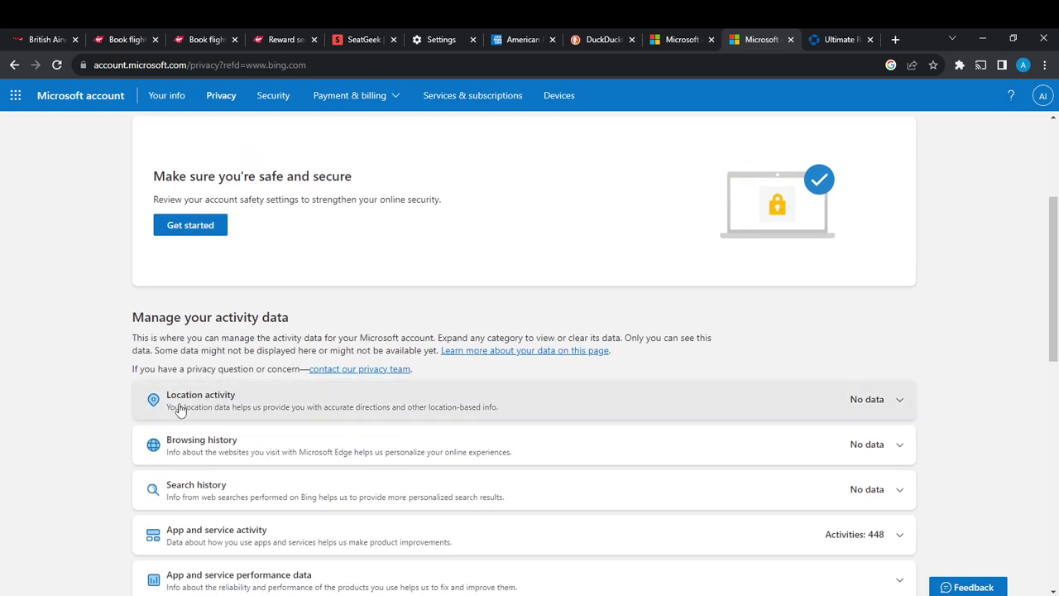
scroll(254, 428, down, 1)
scroll(254, 428, down, 1)
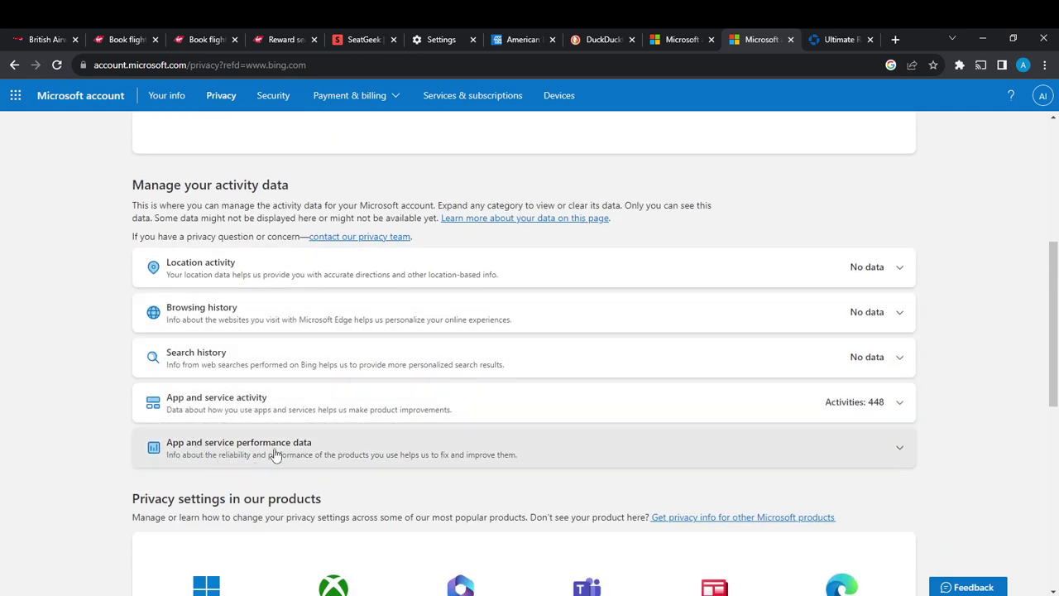
- Expand the App and service performance data, App and service activity, Search history and Browsing history rows
click(803, 457)
scroll(629, 465, down, 2)
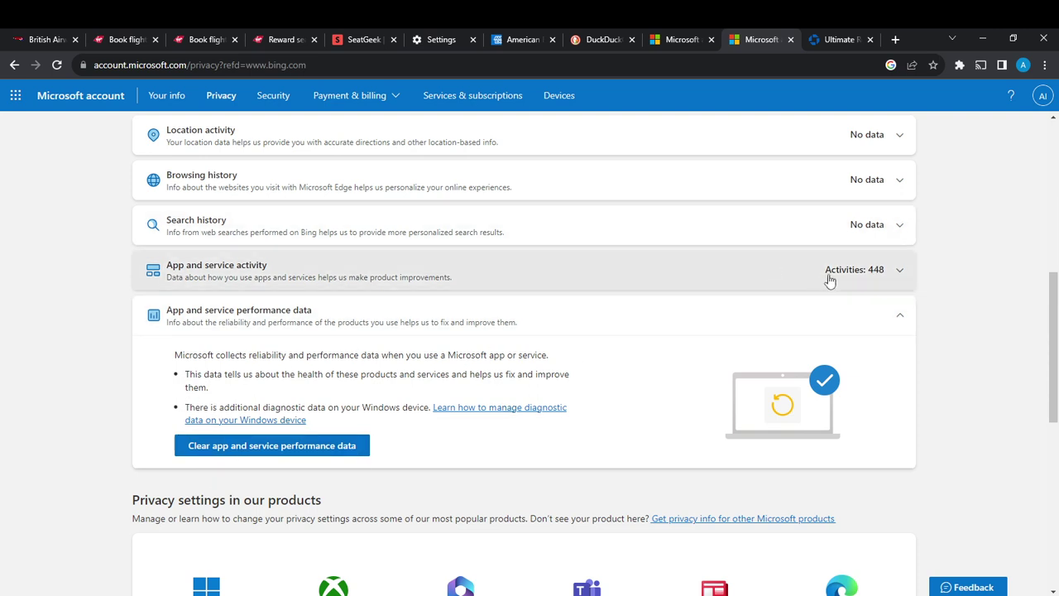
click(837, 274)
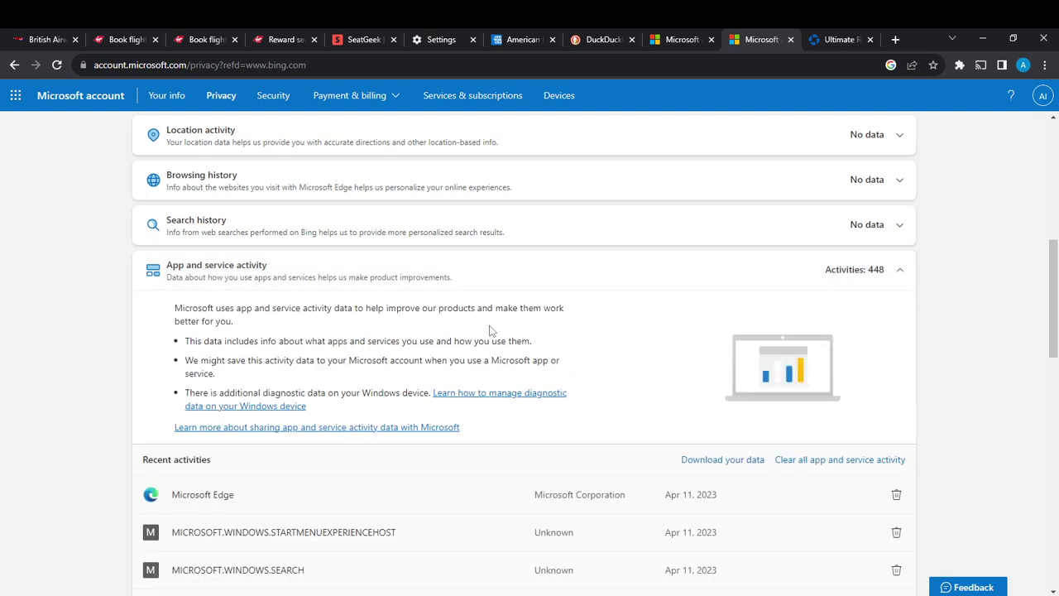
scroll(475, 251, up, 2)
click(867, 360)
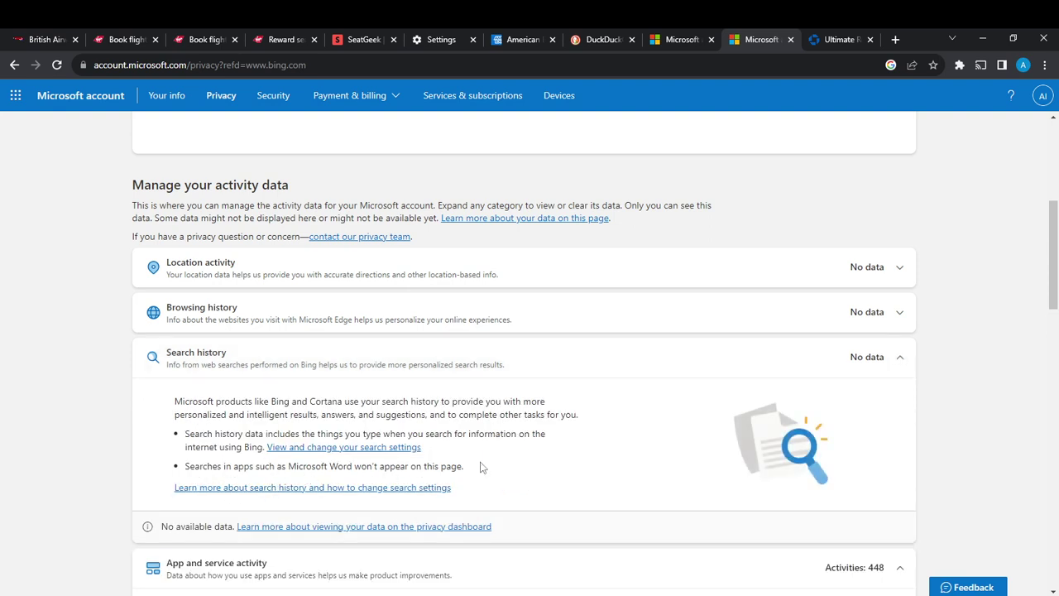
click(839, 321)
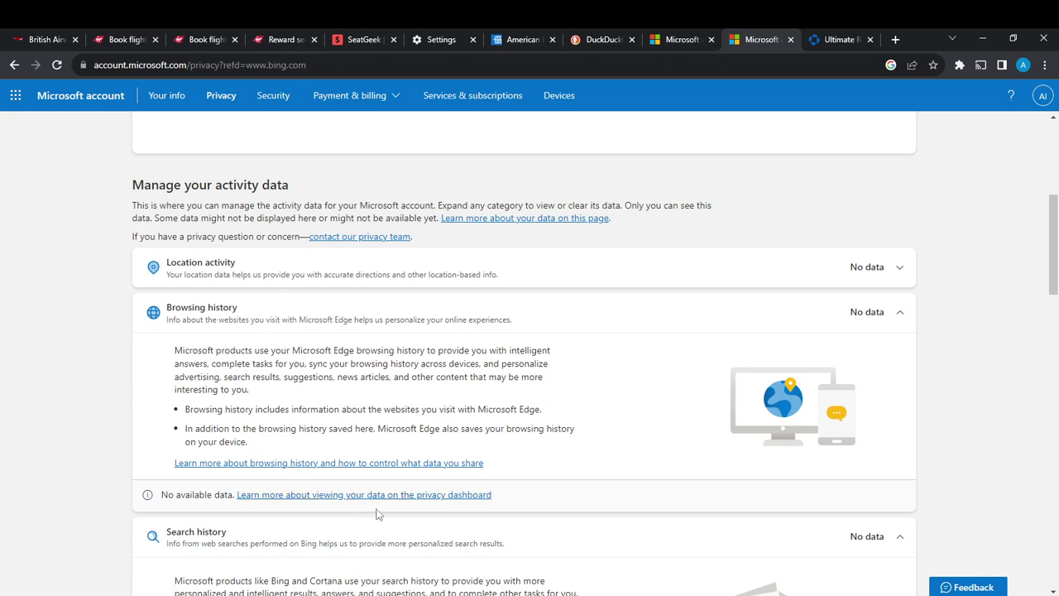
scroll(443, 354, up, 4)
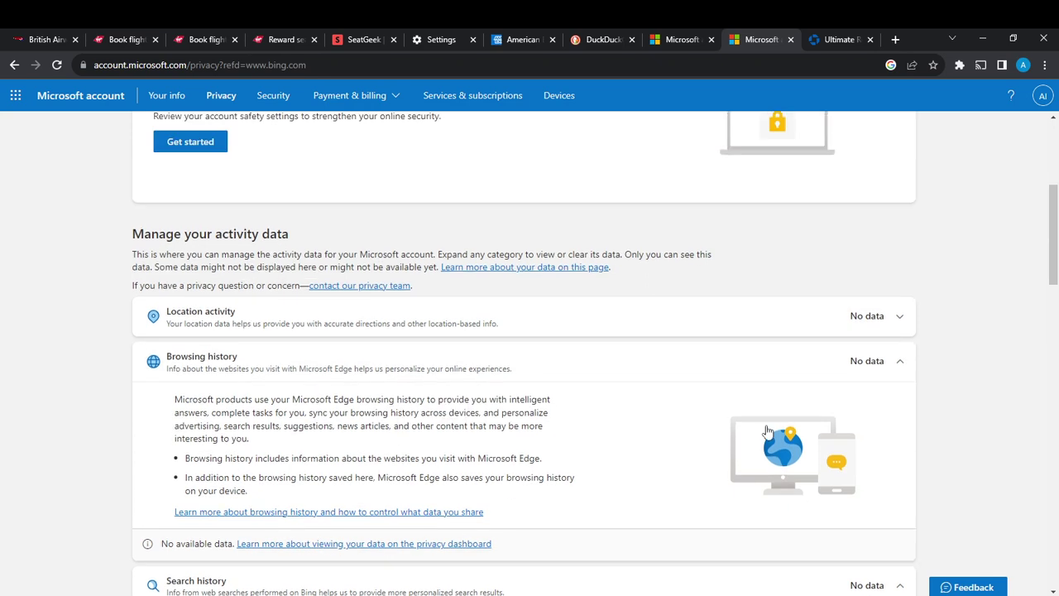
- Scroll through the 'Browsing history on the privacy dashboard' support article
scroll(329, 263, down, 2)
scroll(314, 280, down, 2)
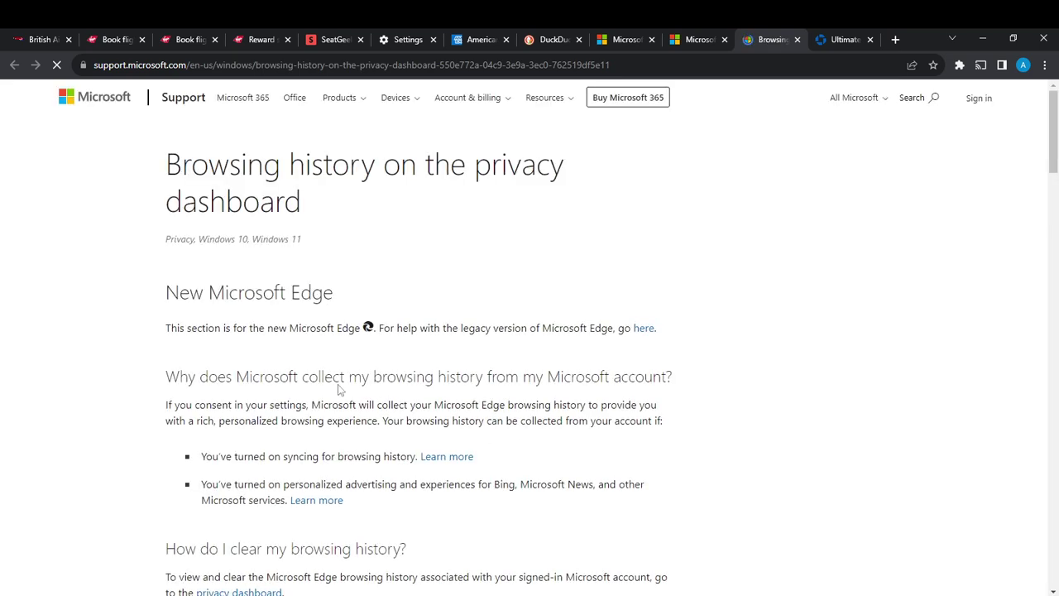
scroll(321, 387, down, 3)
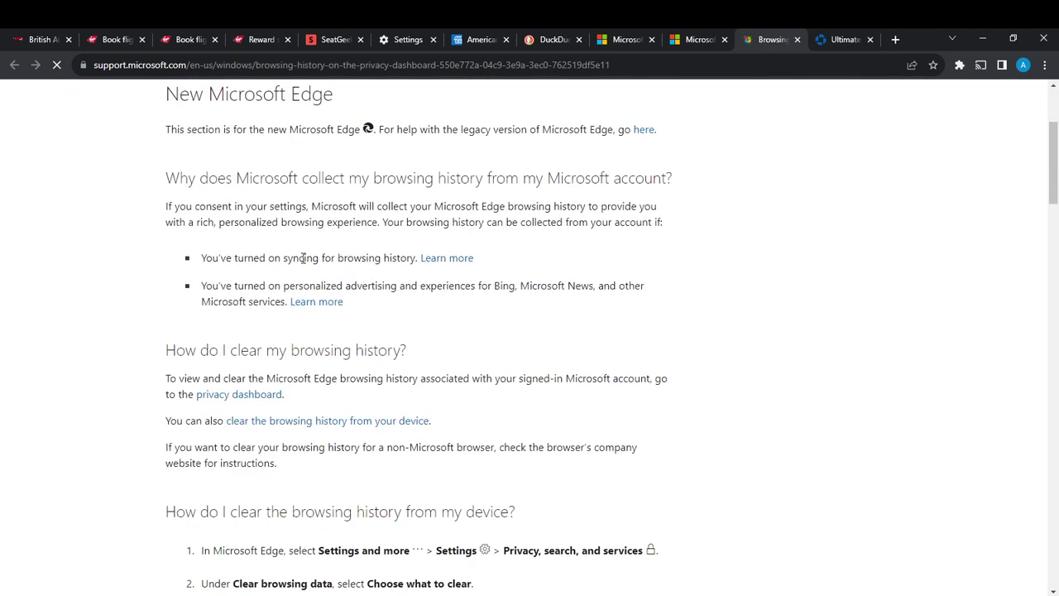
scroll(300, 257, up, 3)
scroll(346, 352, down, 5)
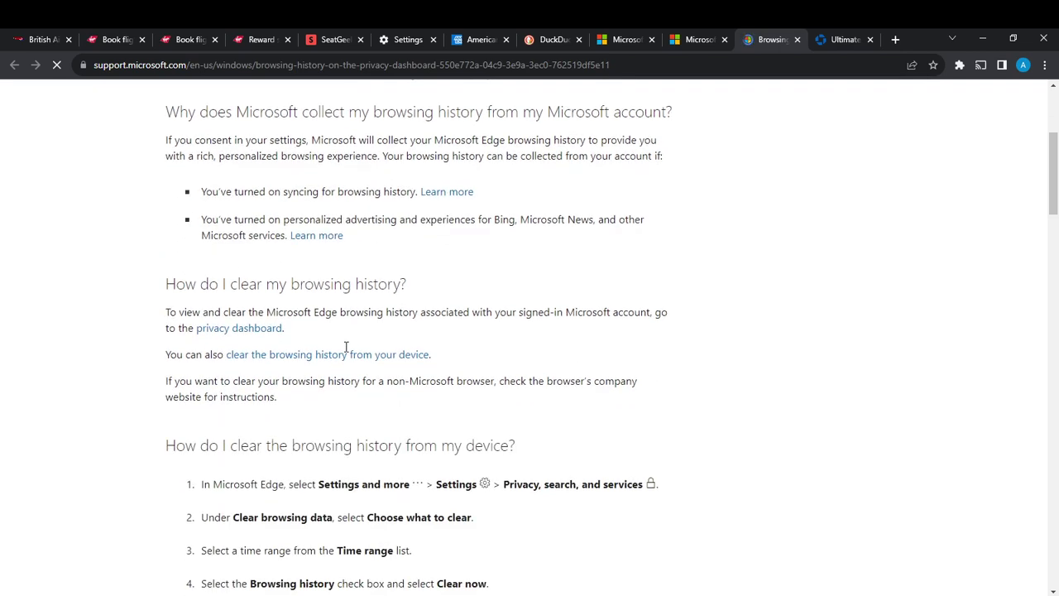
scroll(346, 352, down, 1)
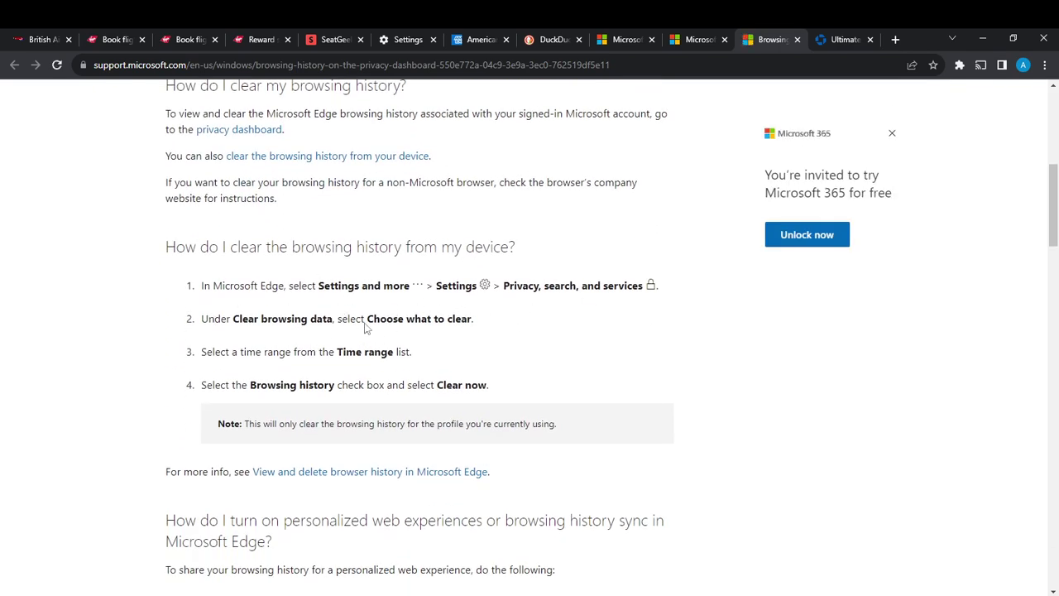
scroll(695, 204, up, 6)
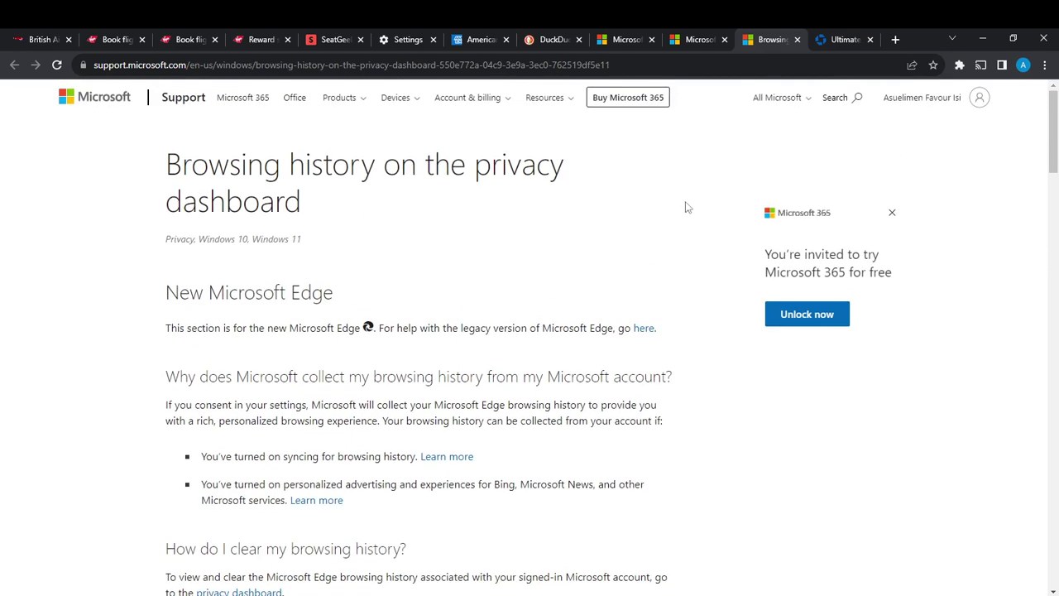
- Search Google for 'bing' in a new tab and open the Bing homepage result
click(894, 43)
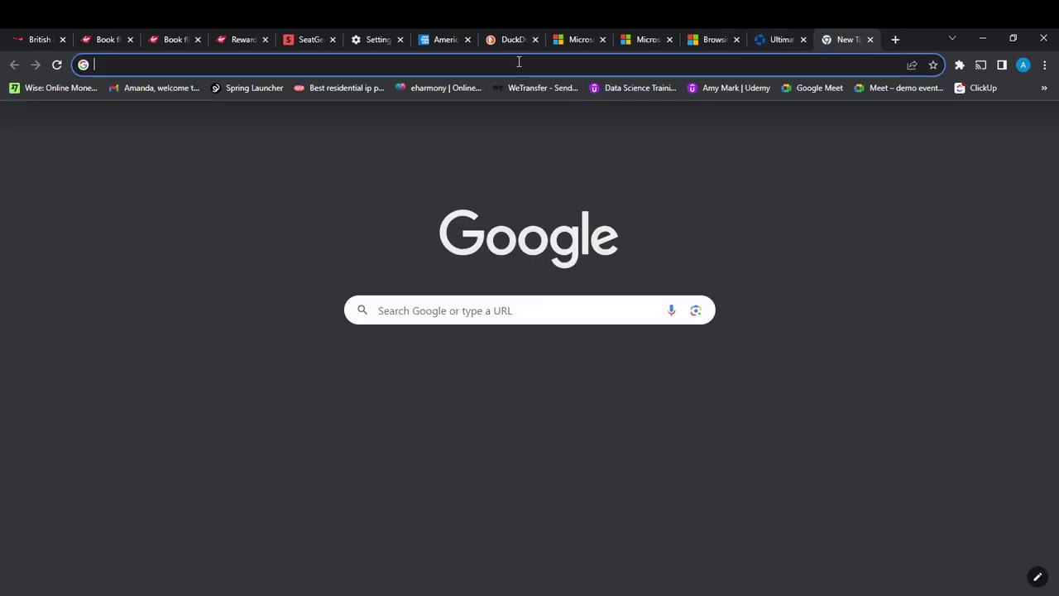
text(bing)
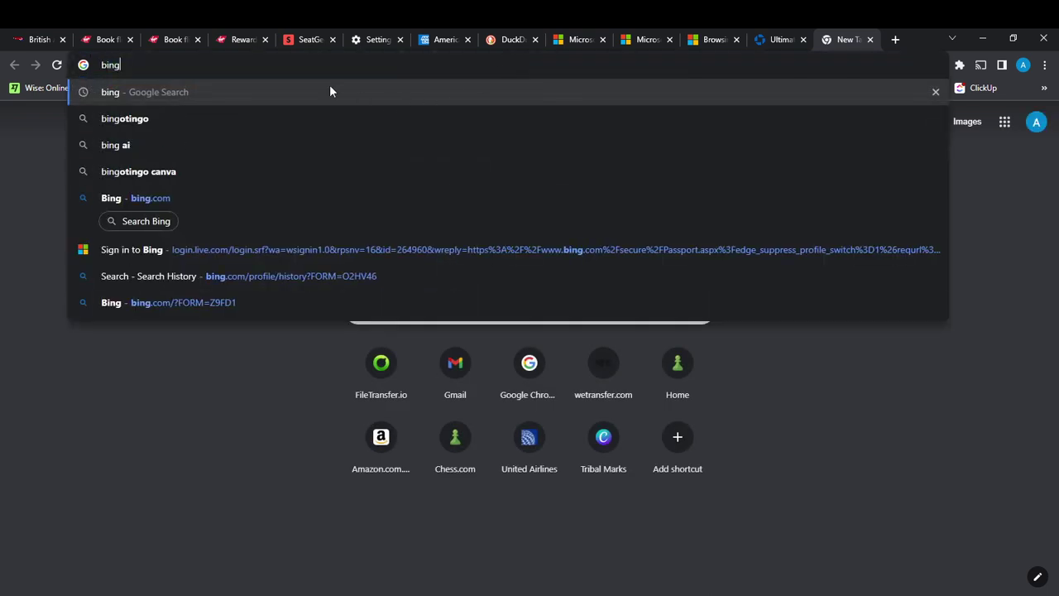
key(Return)
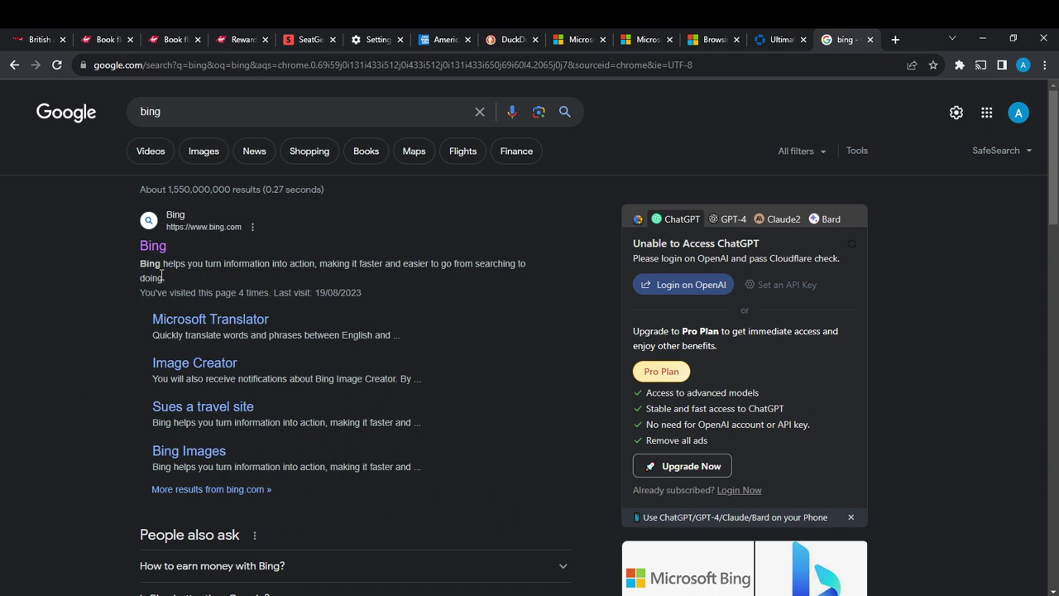
click(153, 250)
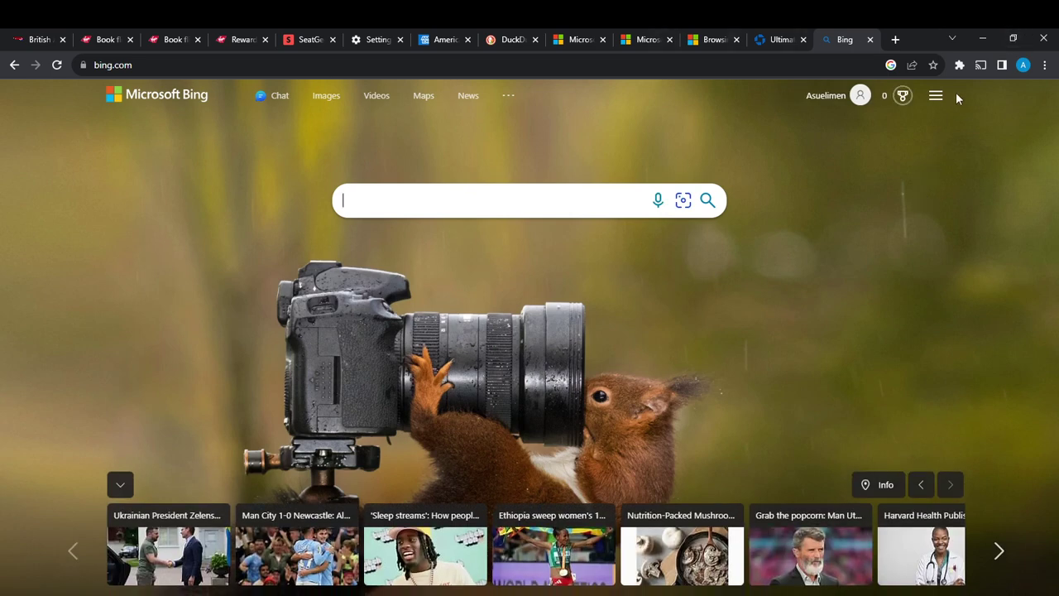
- Open Bing's Search history page from the menu, then continue to the Microsoft privacy dashboard
click(936, 96)
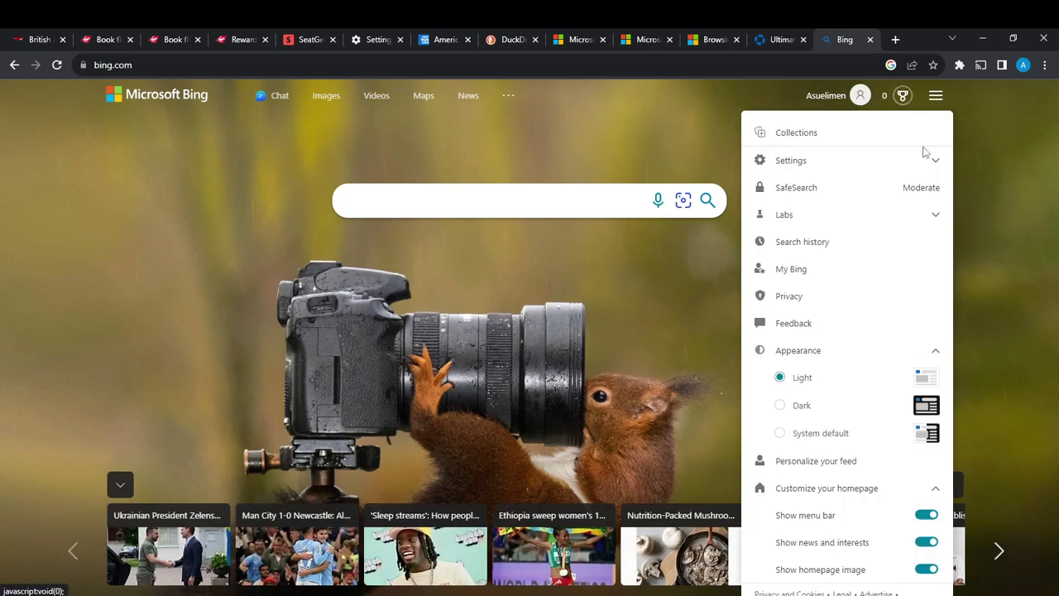
click(818, 248)
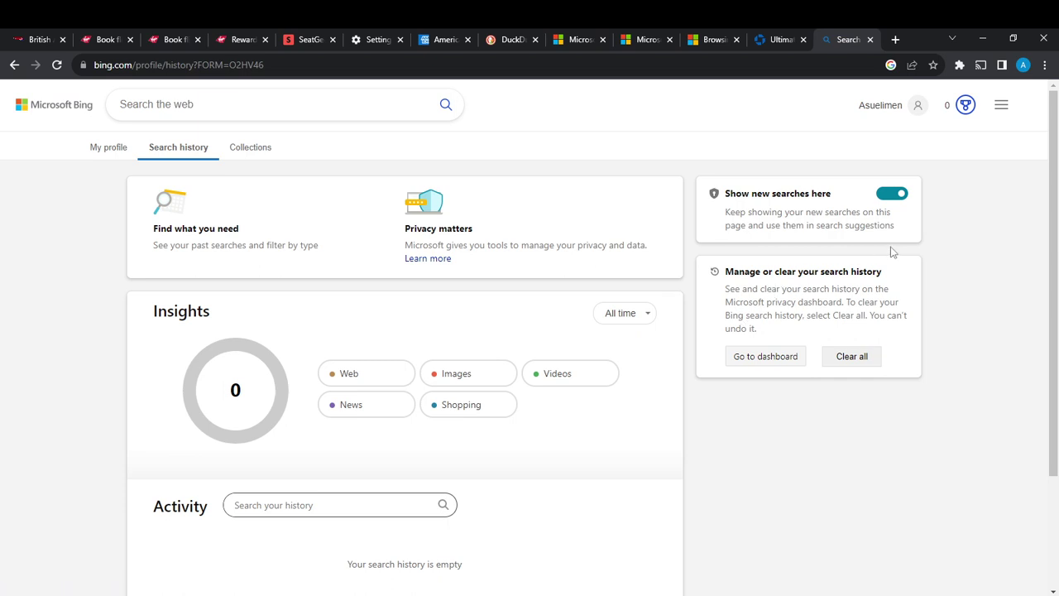
click(771, 364)
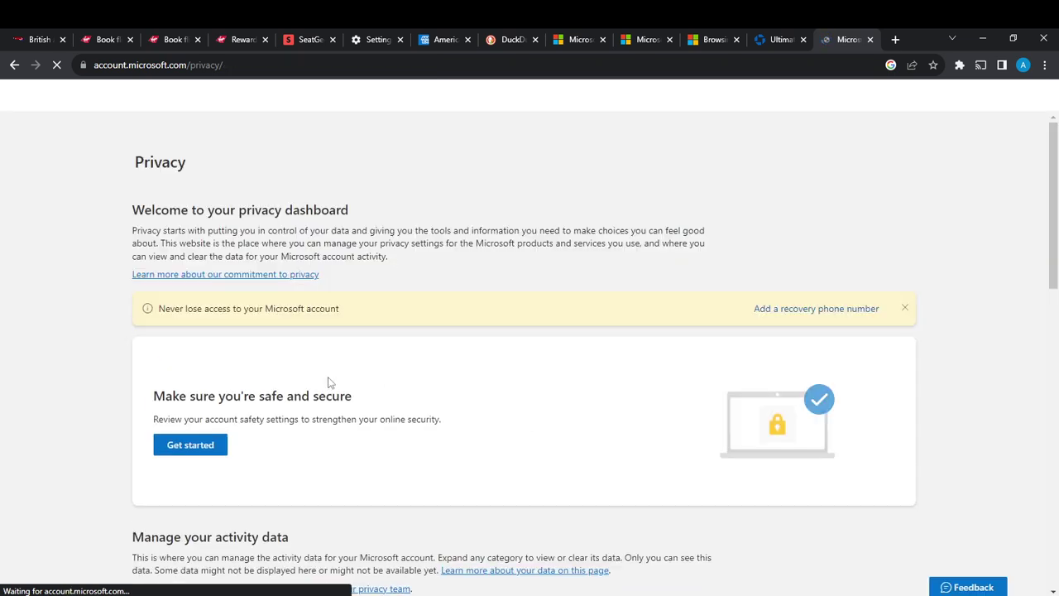
scroll(300, 454, down, 5)
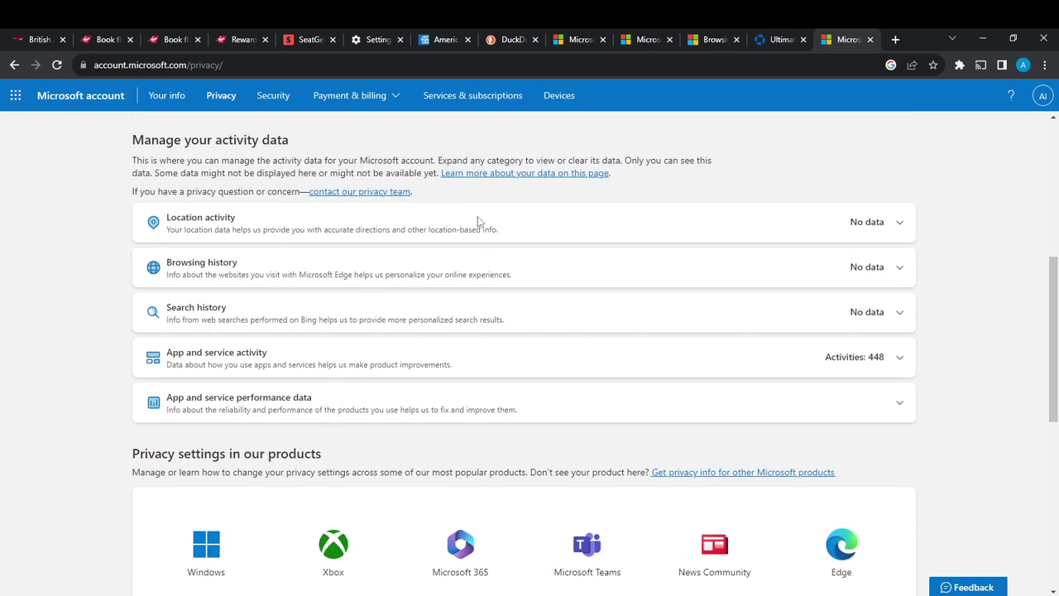
scroll(579, 186, up, 5)
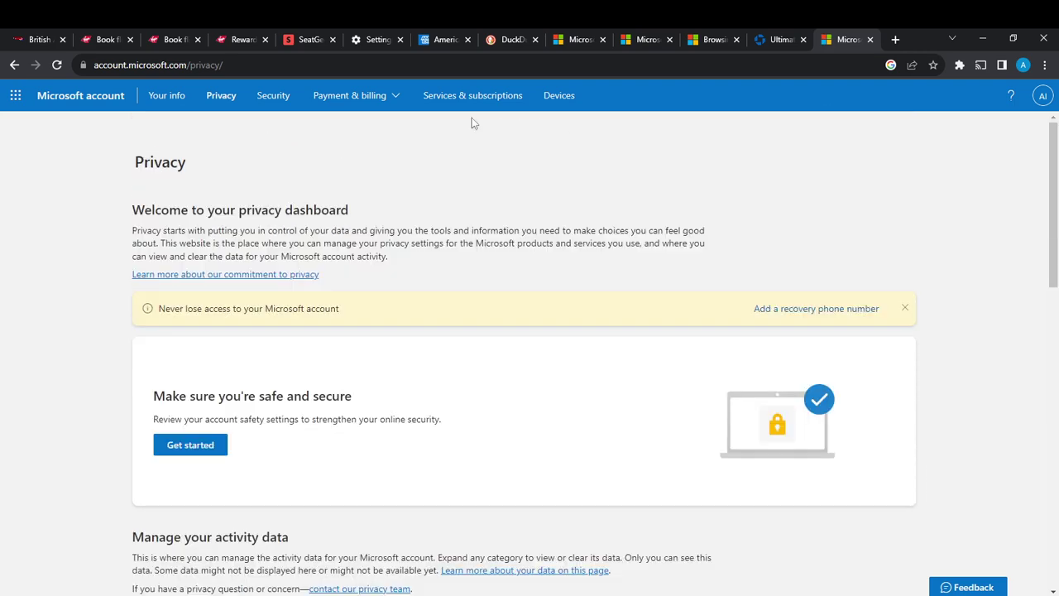
- Go back to Bing's search history page and choose Clear all
click(13, 66)
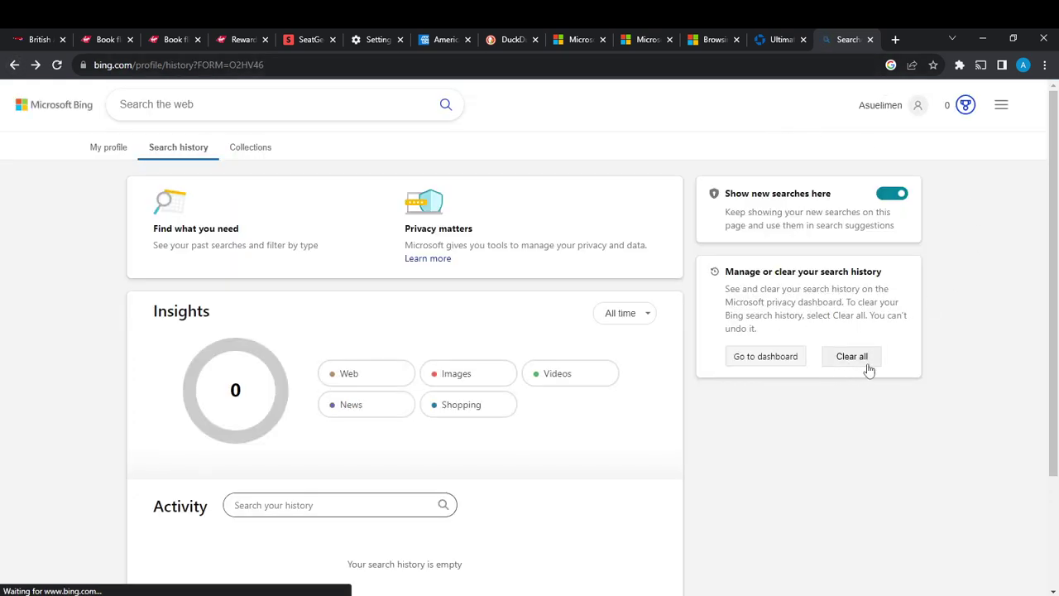
click(862, 360)
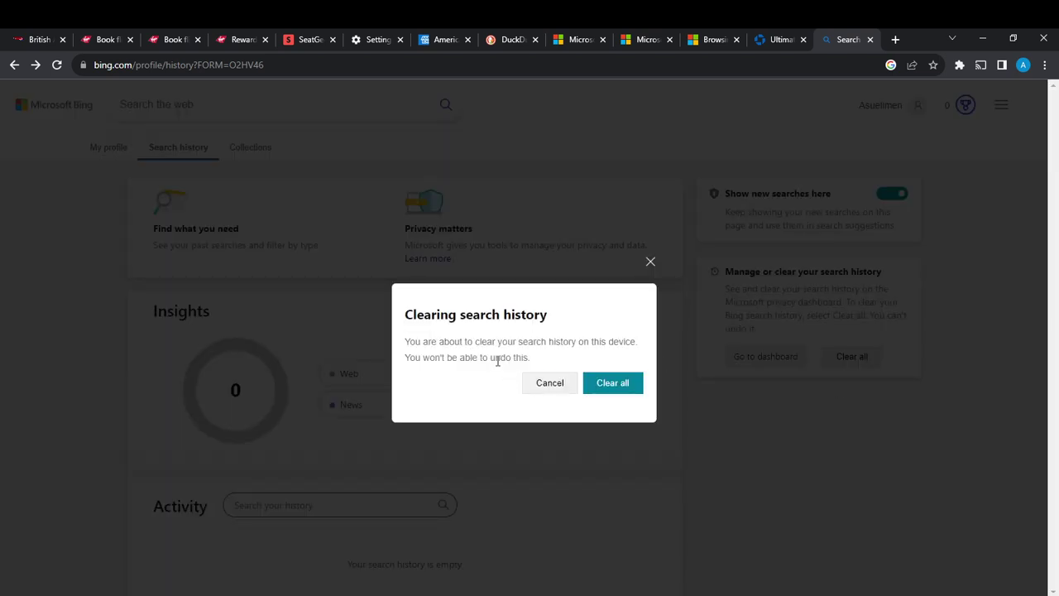